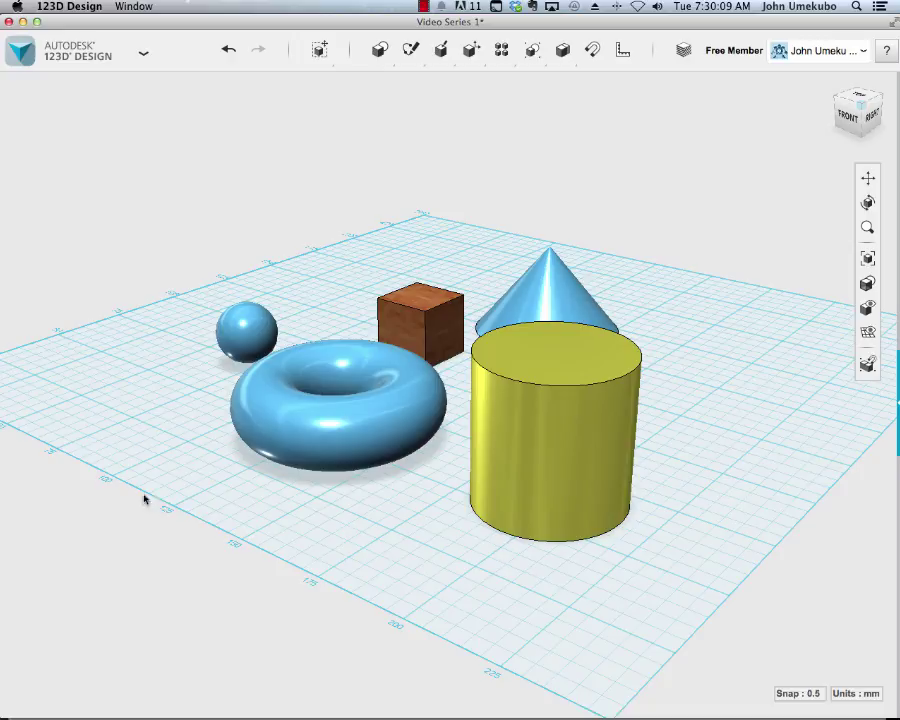
- Set the document units to inches
right_click_drag(135, 454, 196, 468)
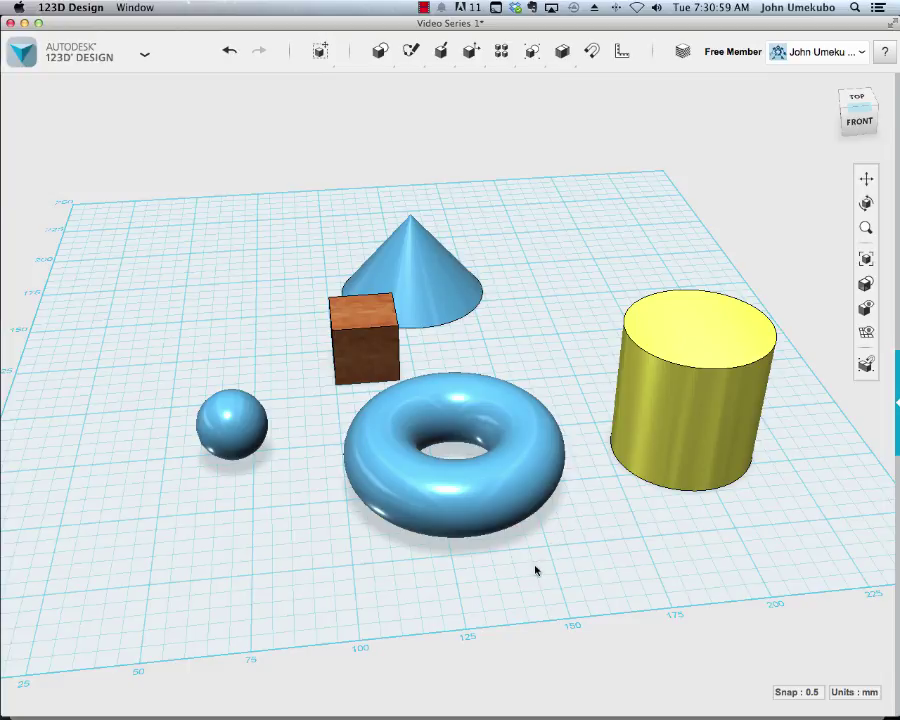
mouse_move(497, 584)
right_mouse_down()
mouse_move(486, 563)
mouse_move(488, 574)
right_mouse_up()
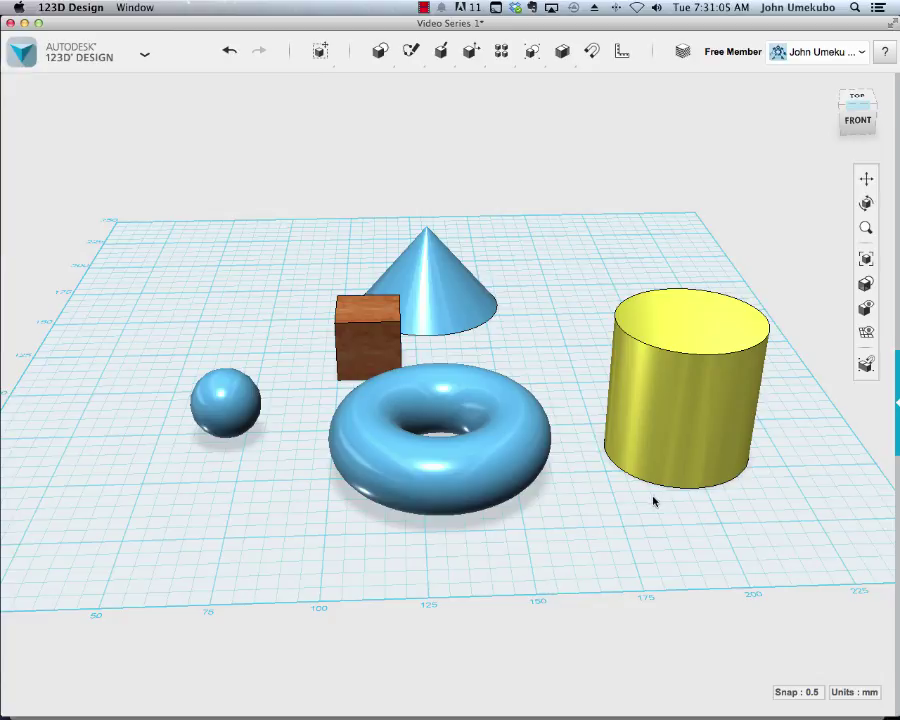
left_click(858, 692)
left_click(860, 694)
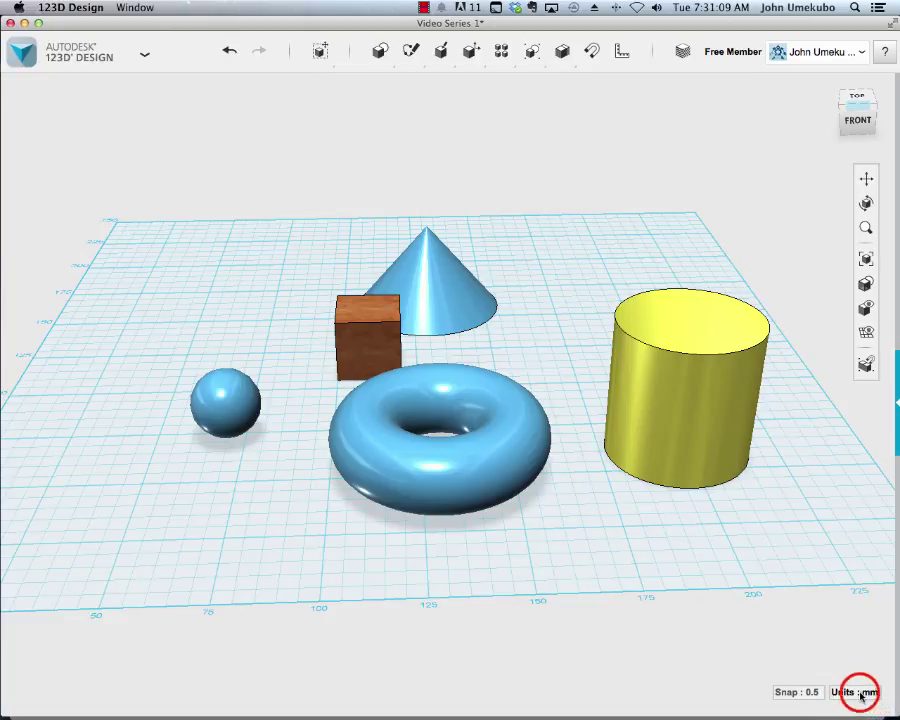
left_click(866, 693)
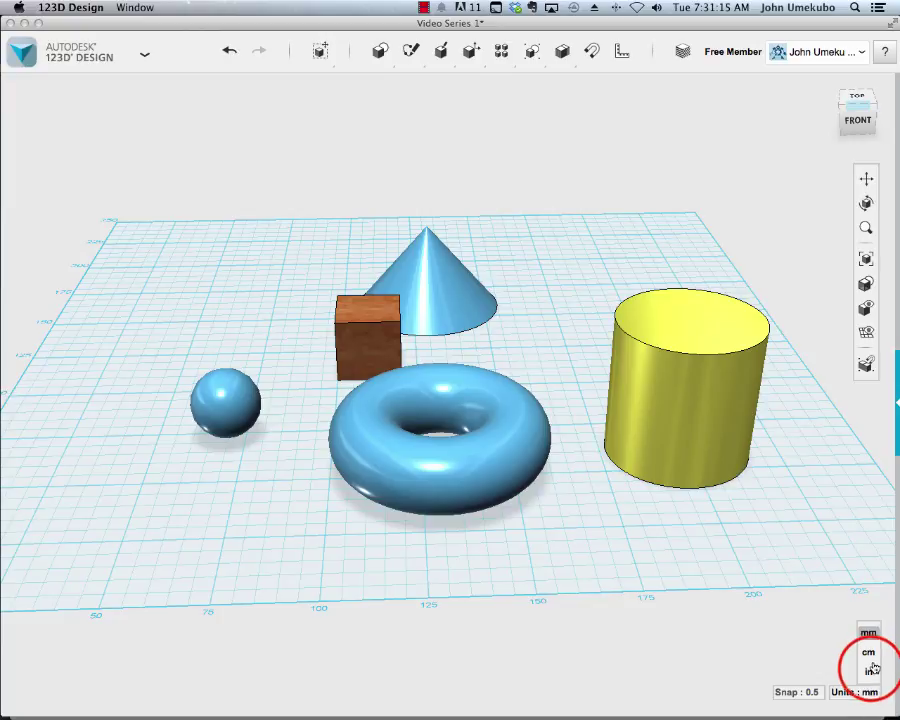
left_click(869, 672)
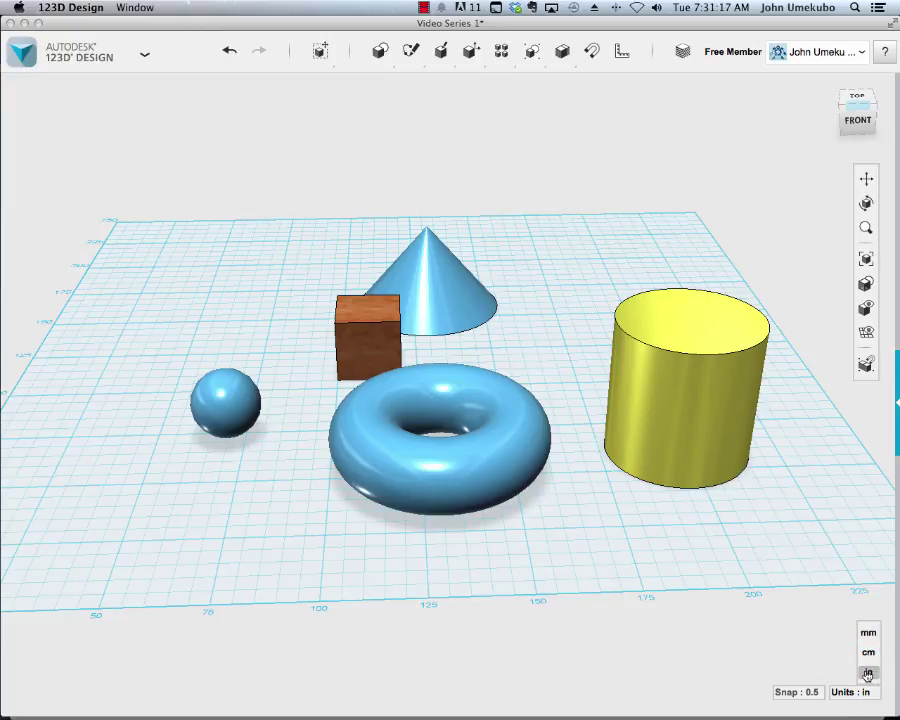
left_click(784, 647)
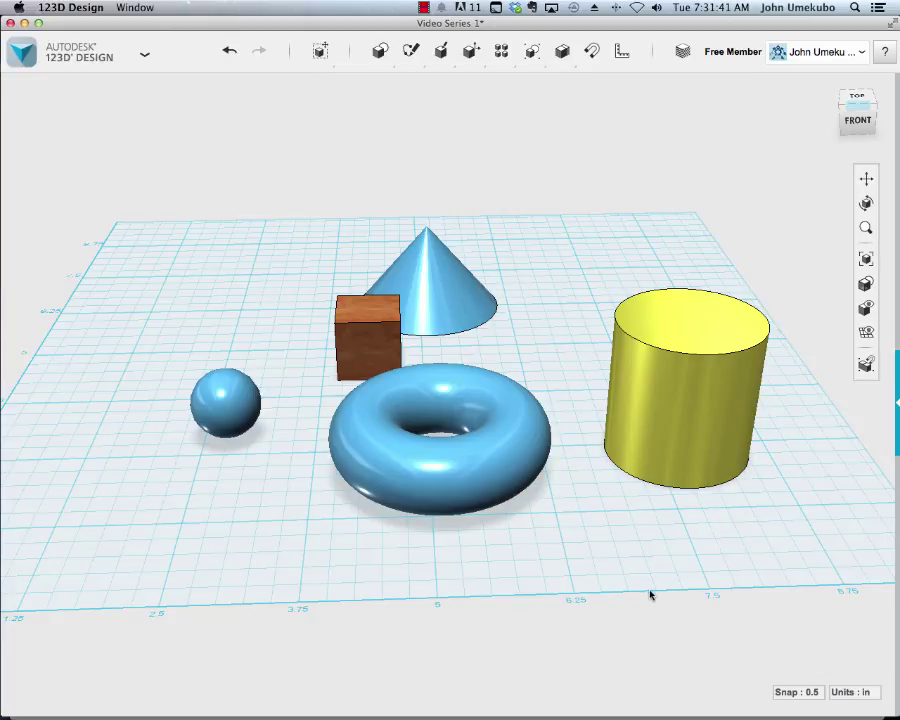
- Set the snap increment to 1 and move the yellow cylinder toward the back edge of the grid
left_click(843, 694)
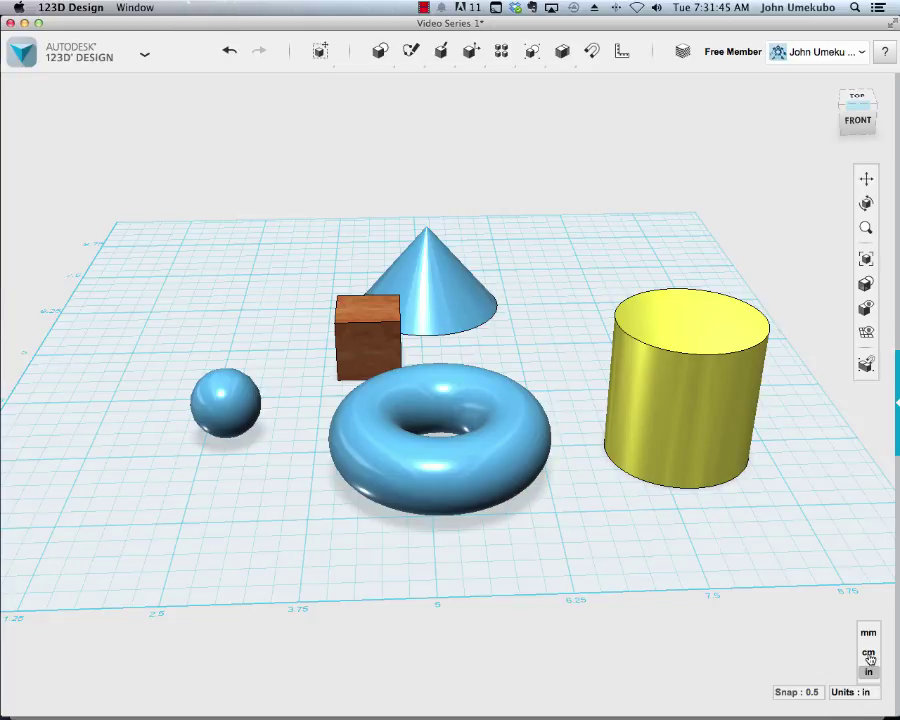
left_click(679, 410)
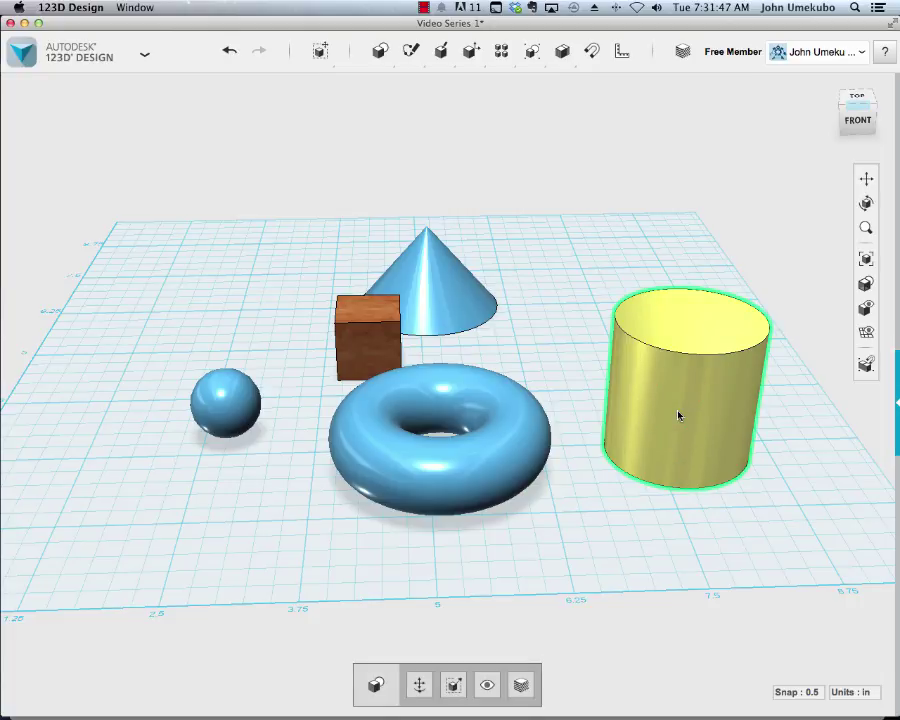
left_click(420, 685)
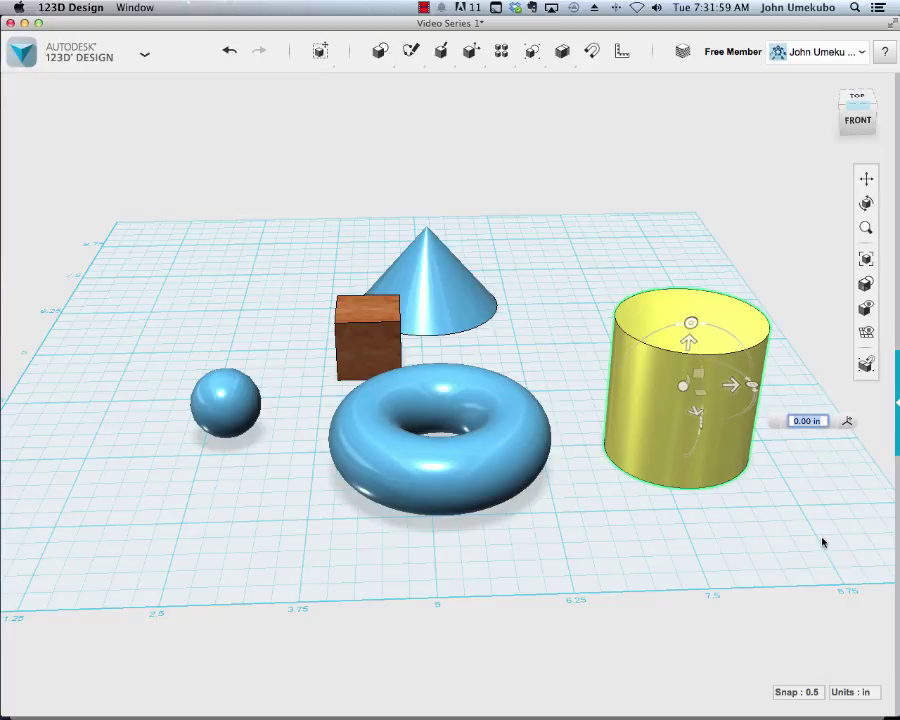
left_click(788, 690)
left_click(786, 690)
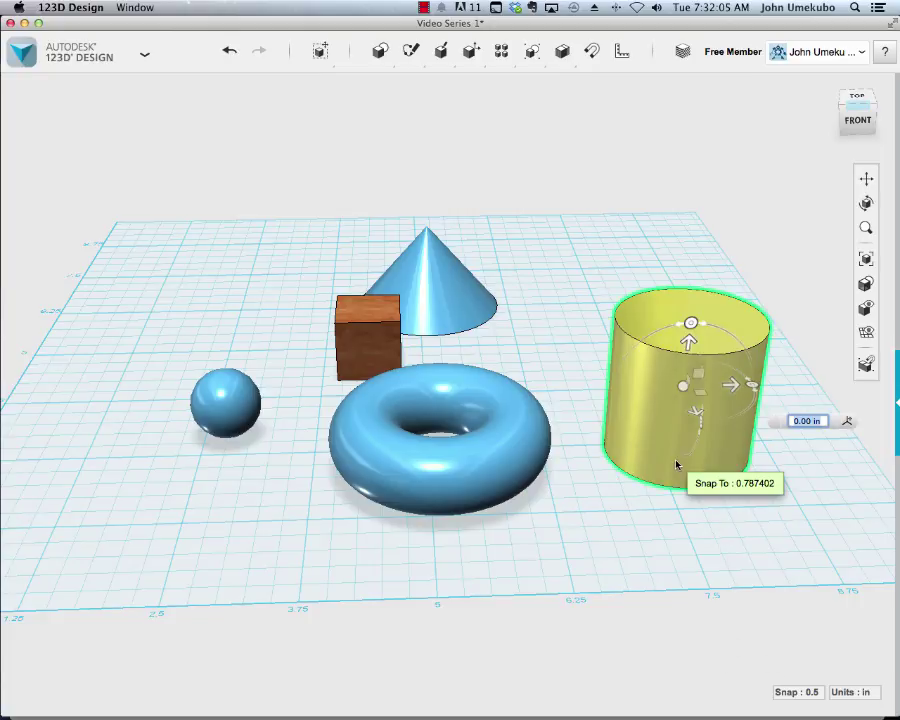
left_click(812, 692)
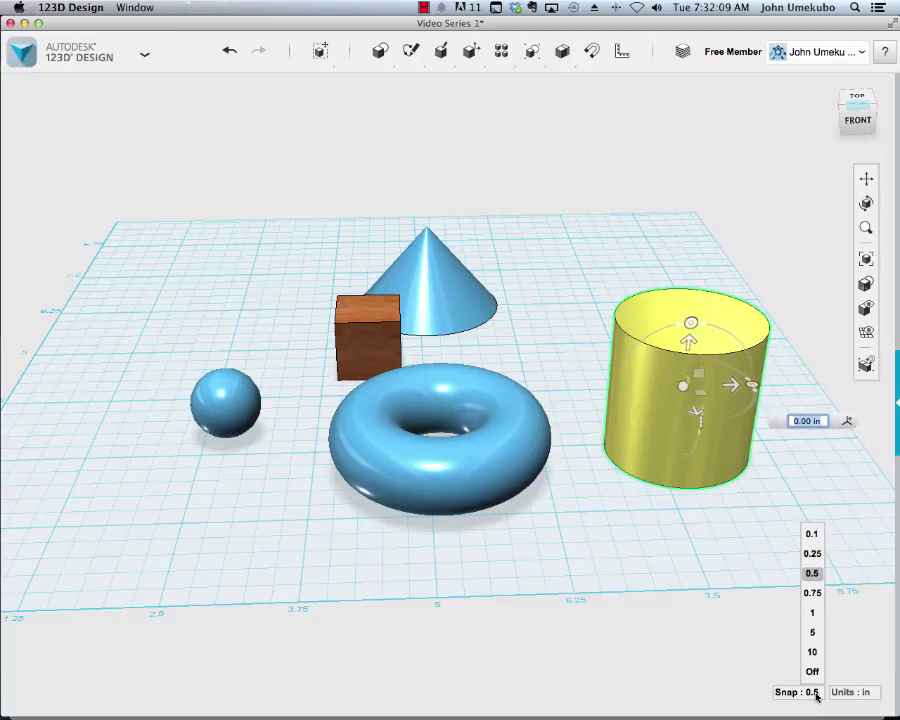
left_click(848, 692)
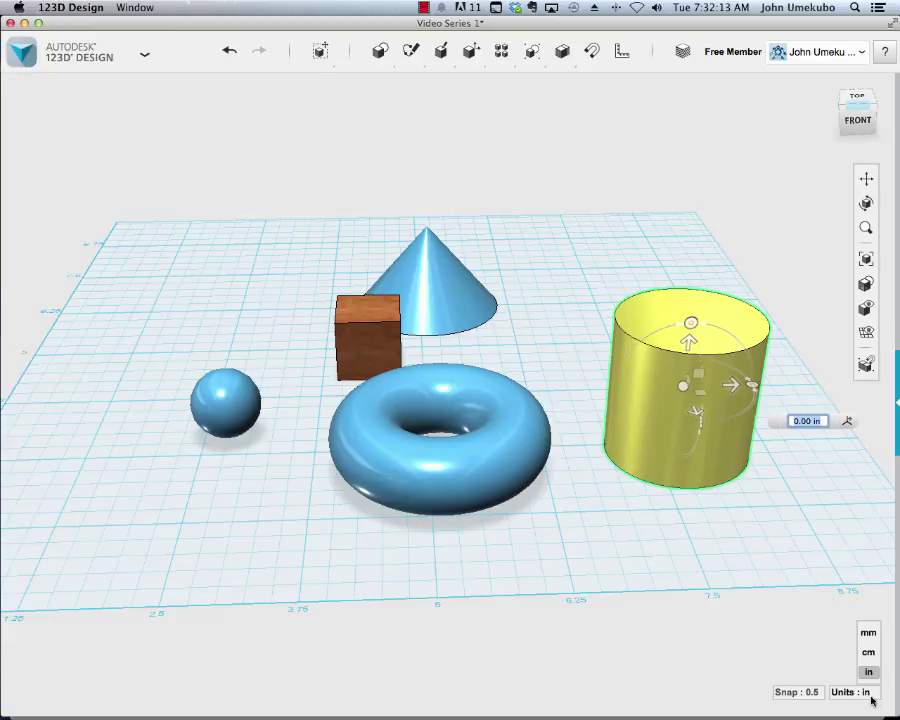
left_click(812, 692)
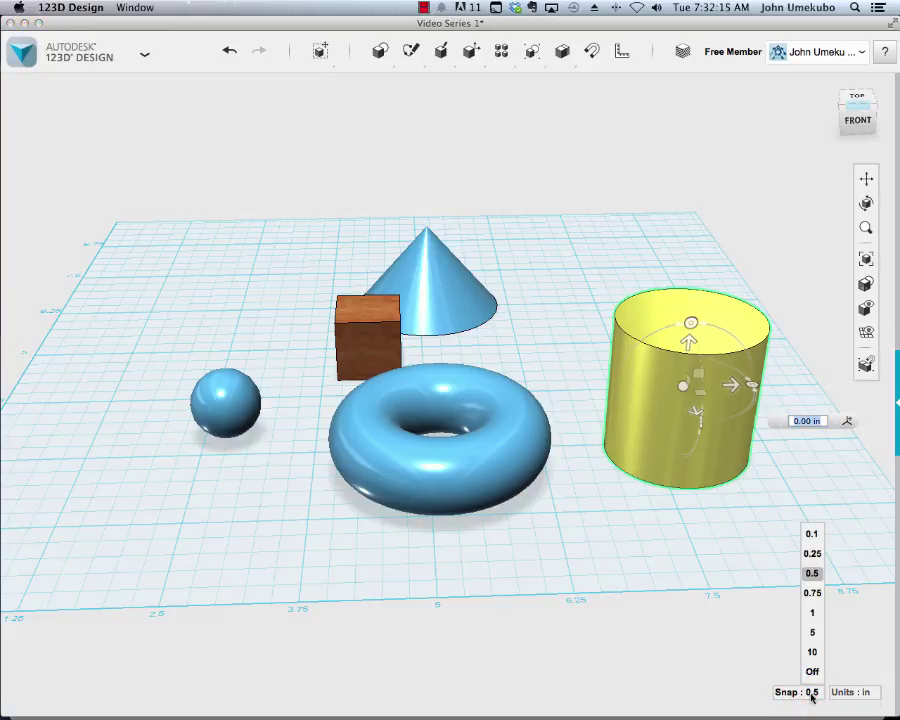
left_click(814, 614)
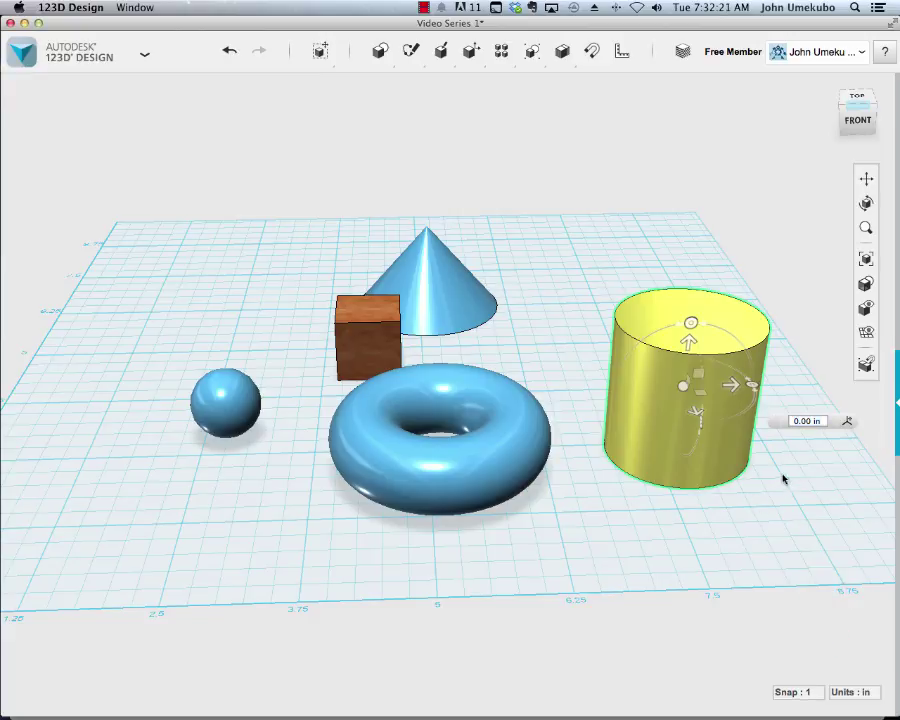
left_click(697, 408)
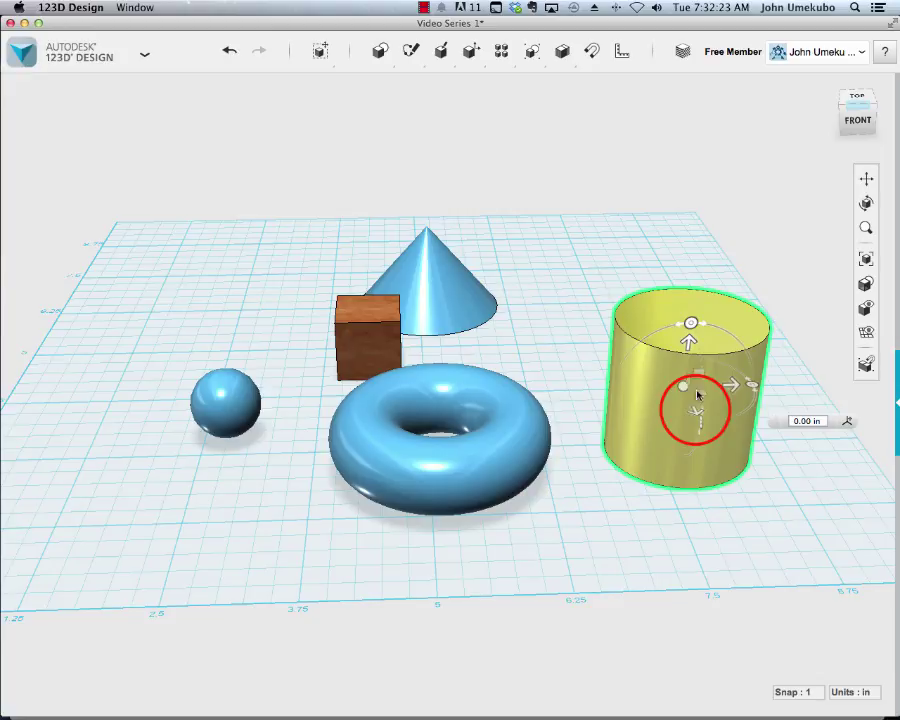
left_click_drag(697, 408, 622, 227)
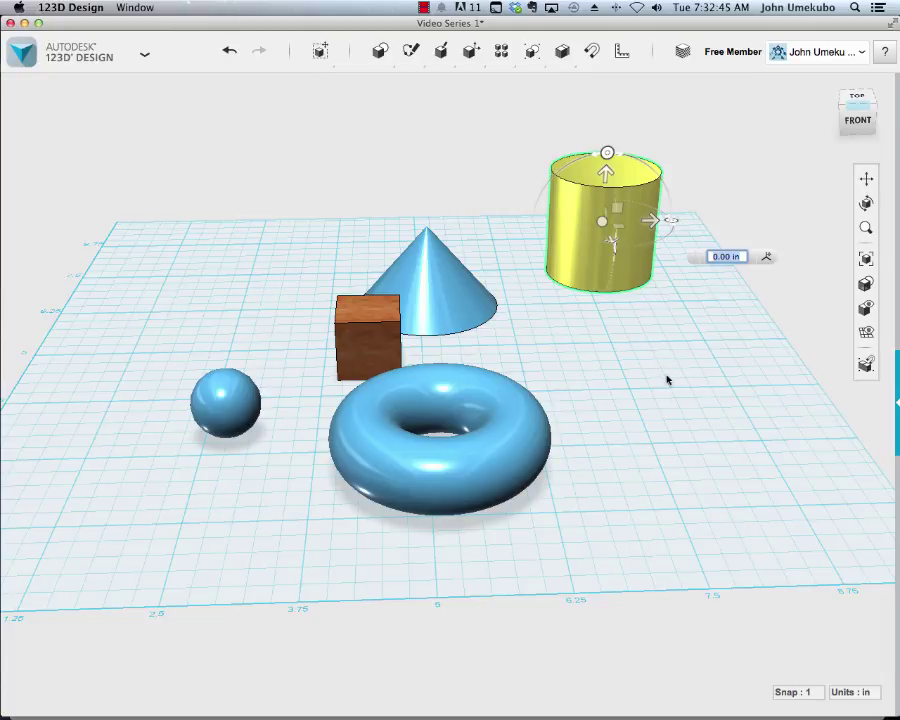
- Set the snap increment to 0.1 and move the yellow cylinder slightly toward the front of the grid
left_click(806, 692)
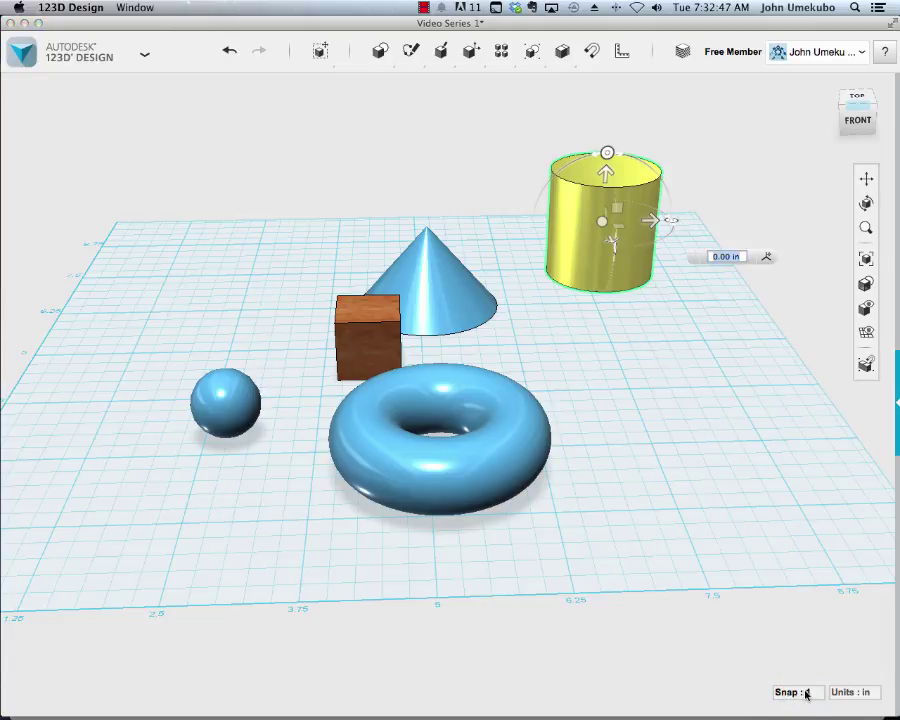
left_click(806, 692)
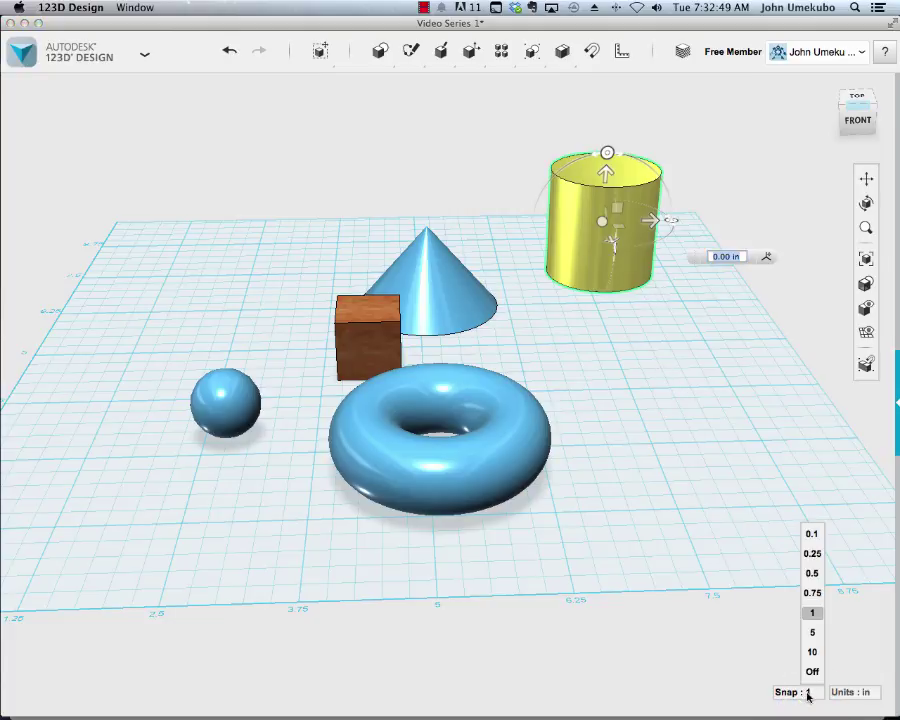
left_click(813, 533)
left_click(814, 533)
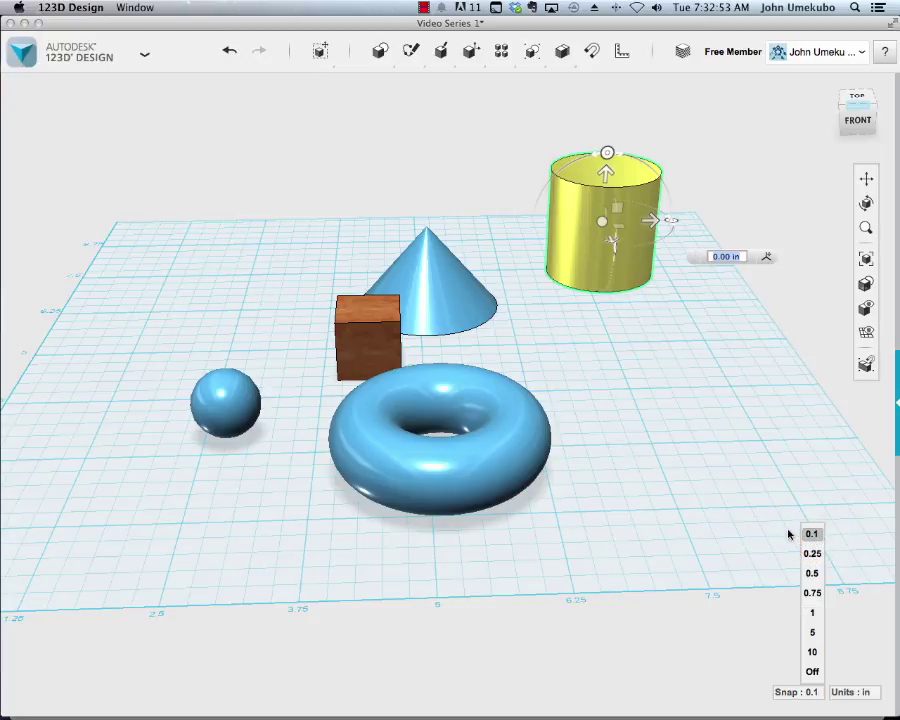
left_click_drag(609, 239, 612, 253)
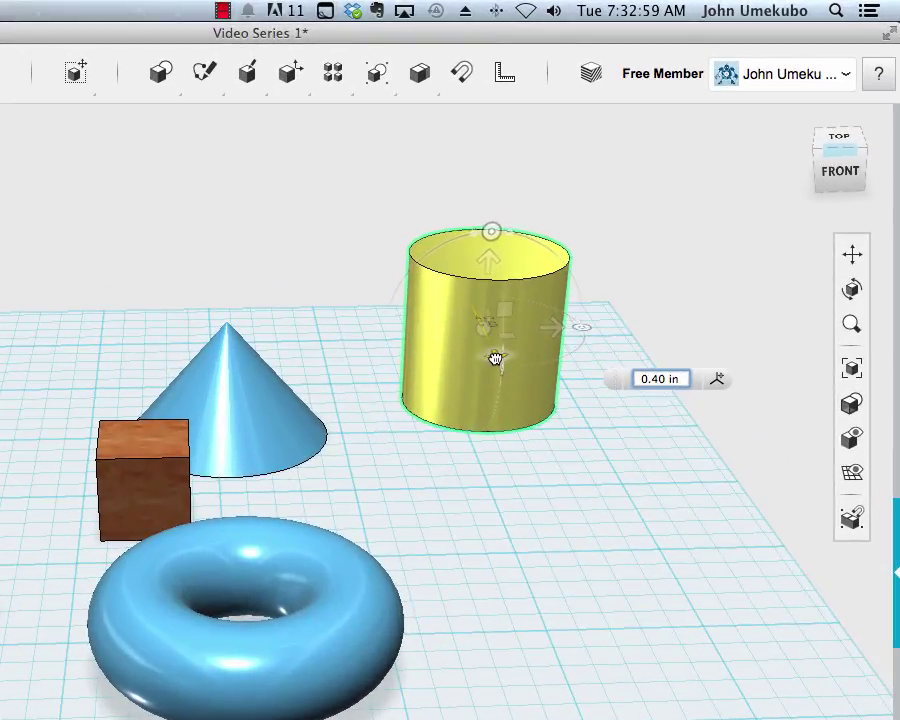
left_click_drag(495, 358, 503, 383)
left_click(496, 358)
left_click(476, 392)
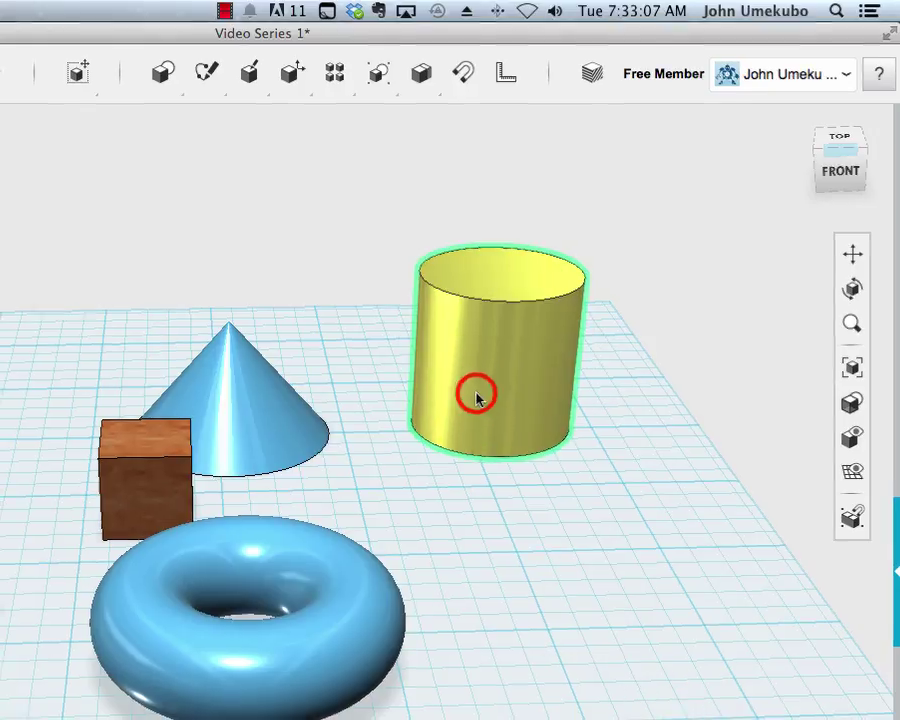
- Reposition the yellow cylinder freehand across the grid, placing it beside the torus on the side away from the sphere
key("super+z")
left_click_drag(515, 340, 584, 515)
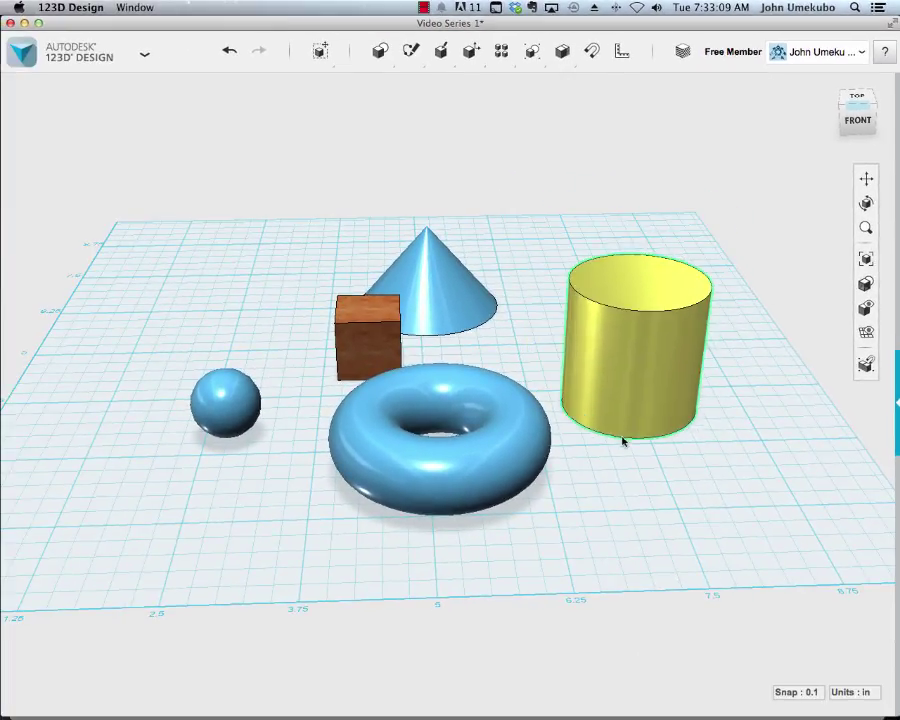
left_click(605, 430)
left_click(640, 366)
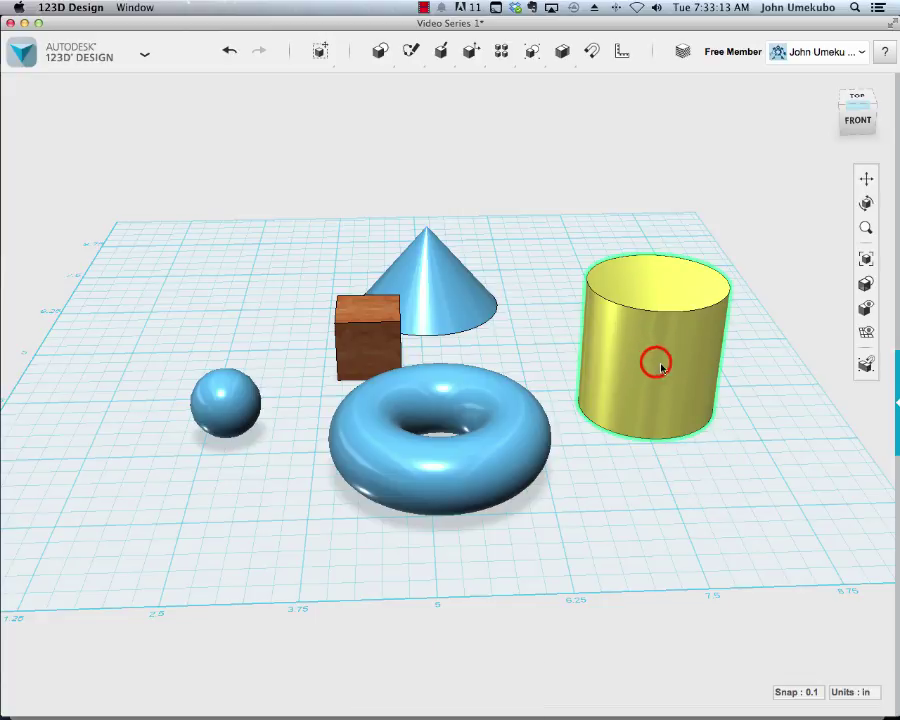
left_click_drag(657, 362, 633, 462)
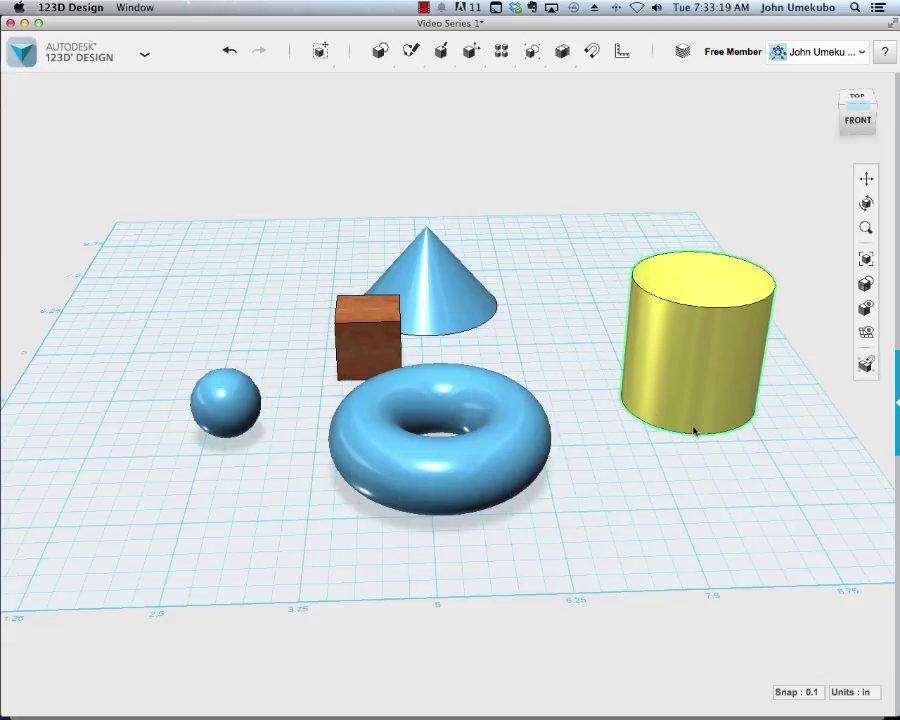
left_click_drag(694, 431, 666, 474)
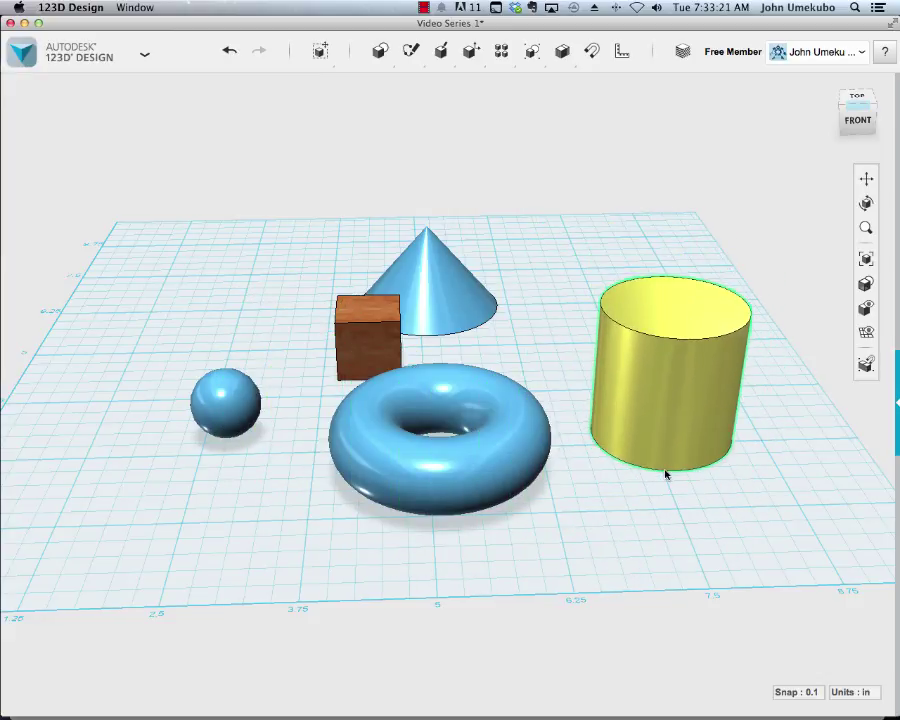
- Move the yellow cylinder about 0.50 in toward the front of the grid along a single axis
left_click(685, 373)
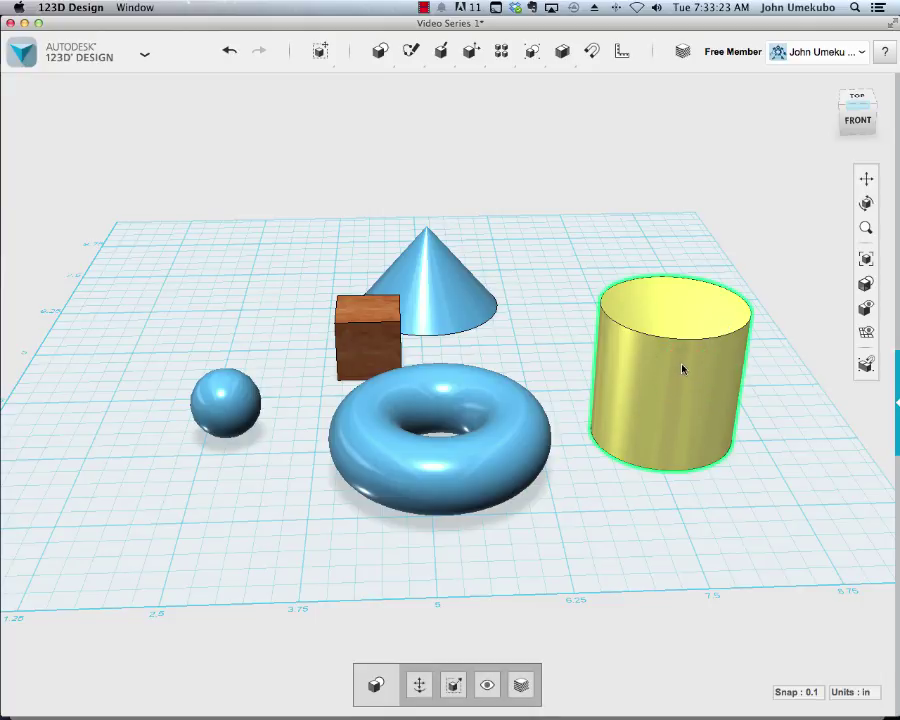
left_click(416, 684)
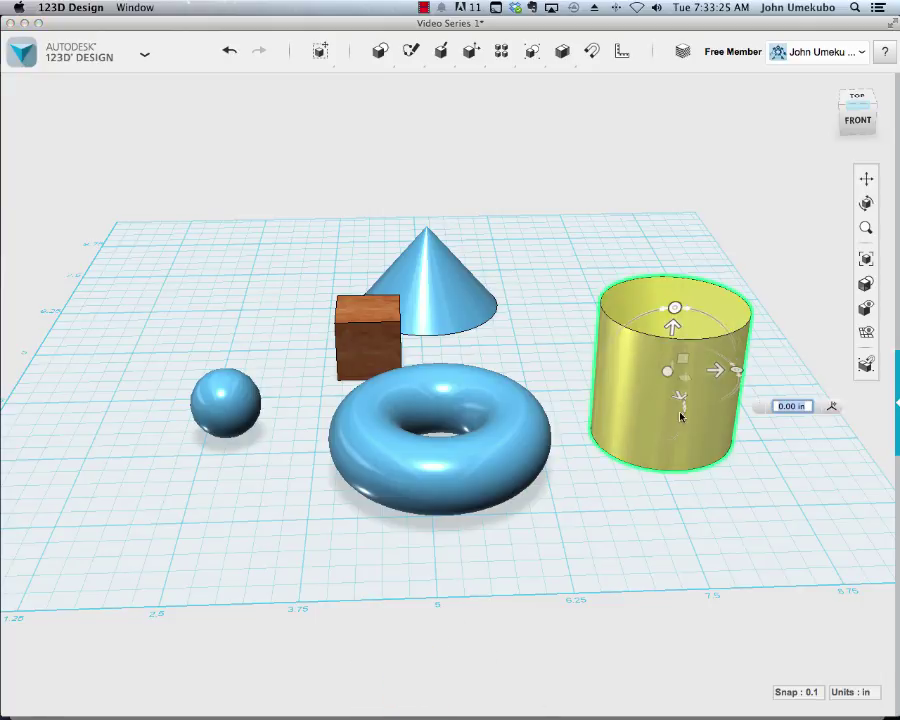
left_click(681, 398)
left_click_drag(679, 400, 685, 424)
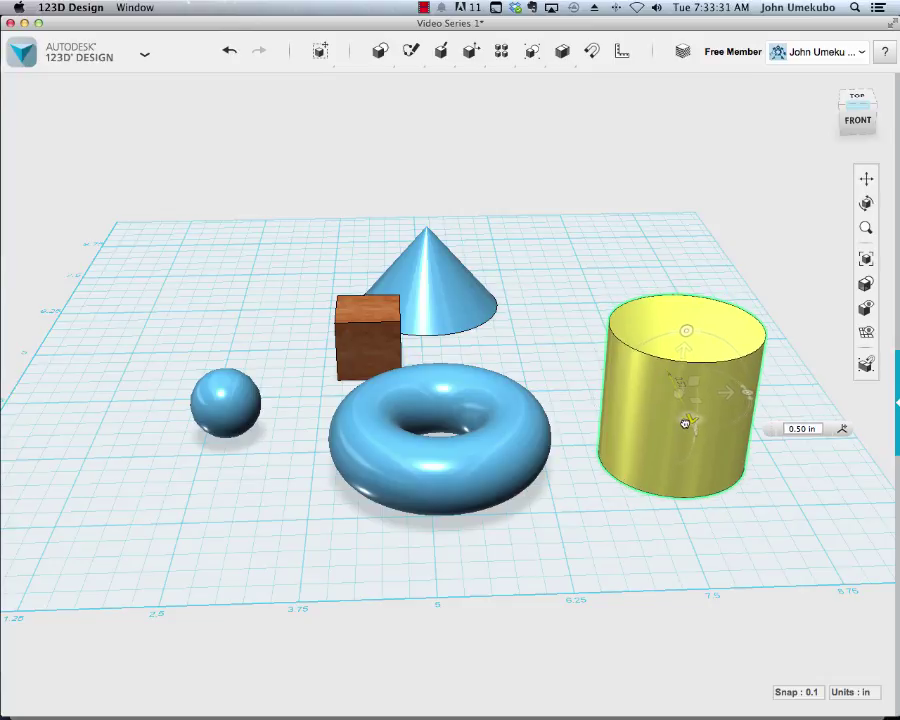